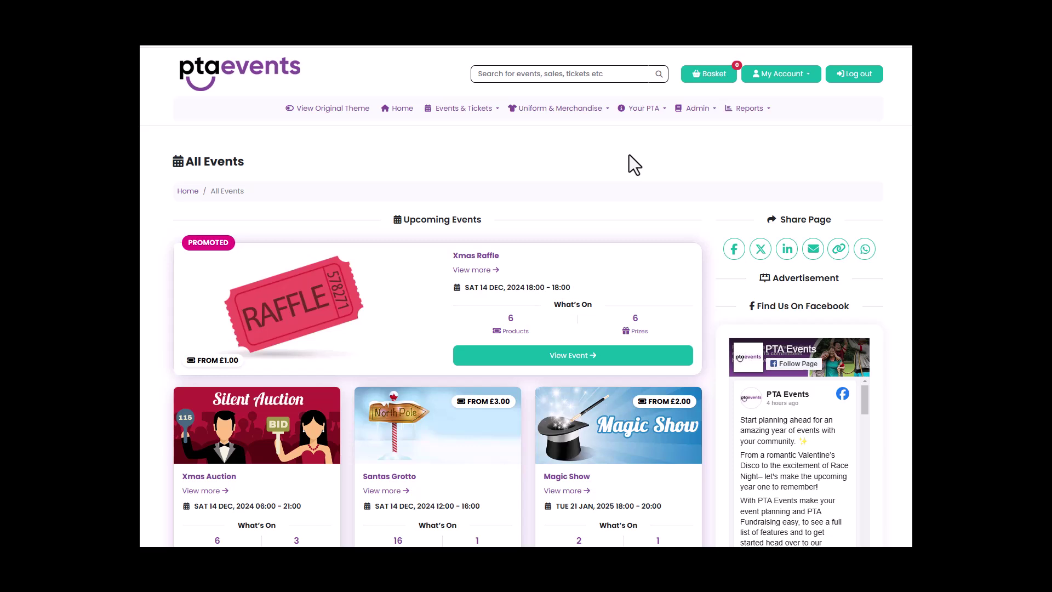
Open a blank new-task form in the volunteer tasks of the Magic Show event.
click(708, 114)
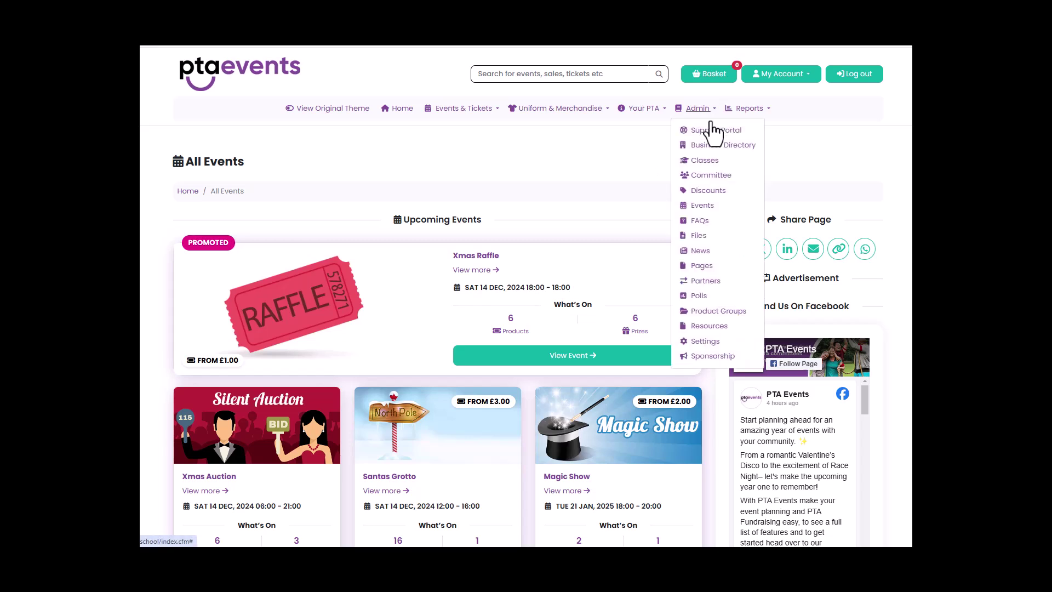
click(715, 218)
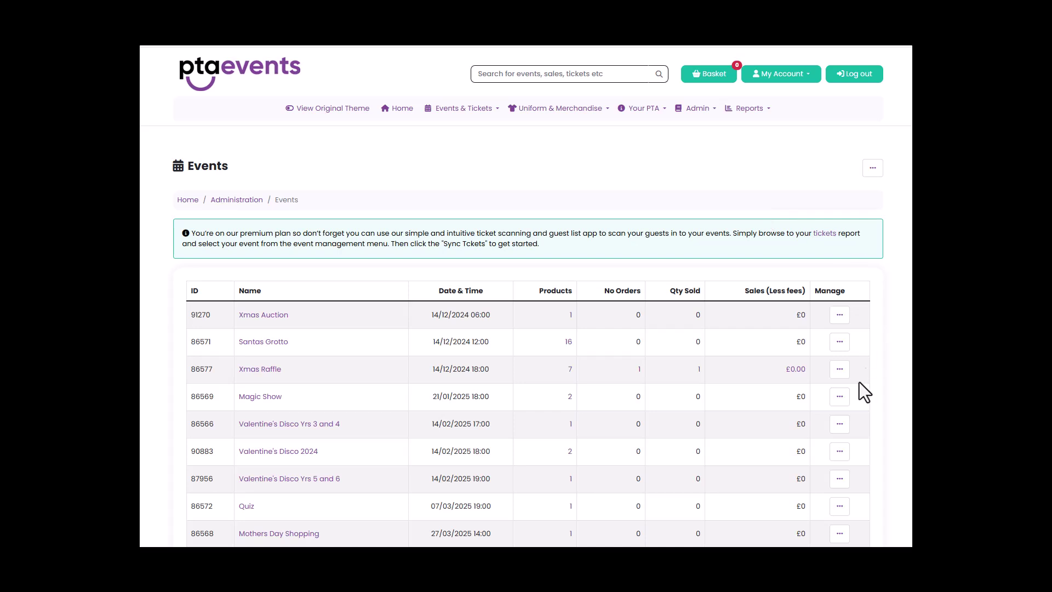
click(840, 396)
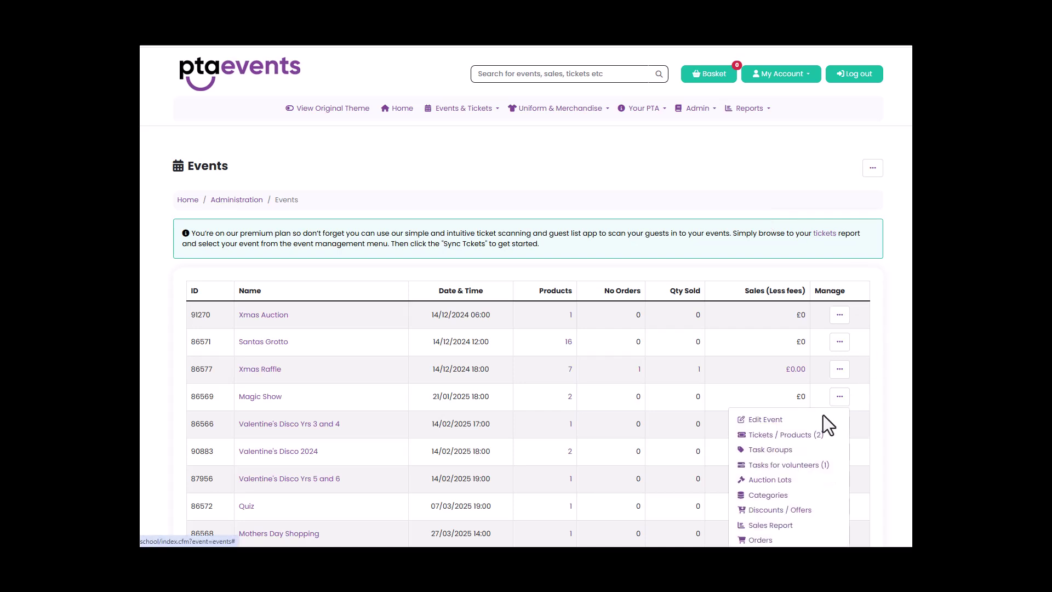
click(791, 465)
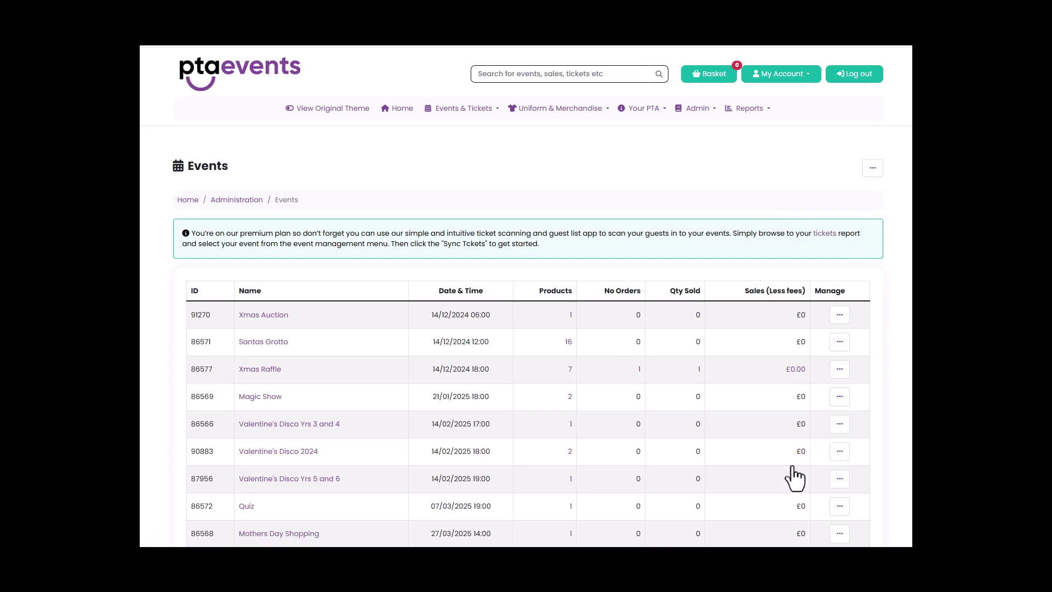
click(872, 170)
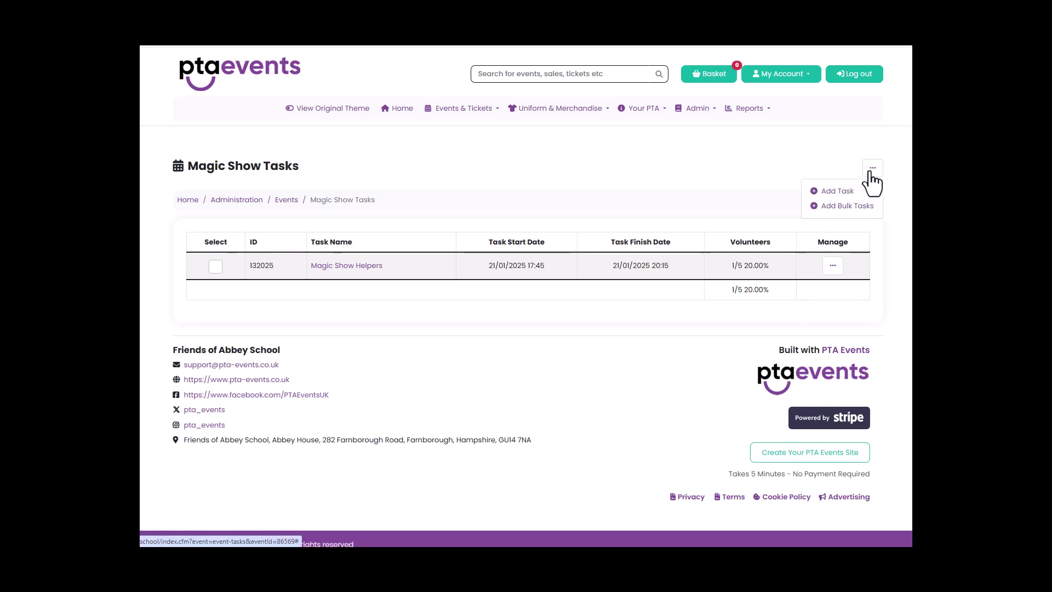
click(838, 191)
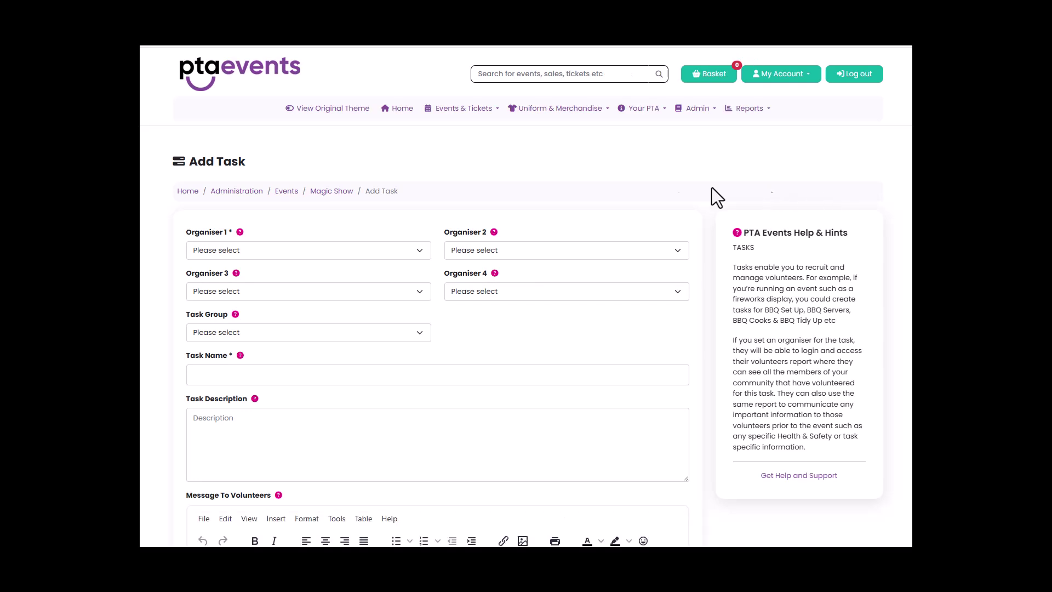
Assign the first person listed as Organiser 1 and the second person listed as Organiser 2.
click(357, 251)
click(343, 280)
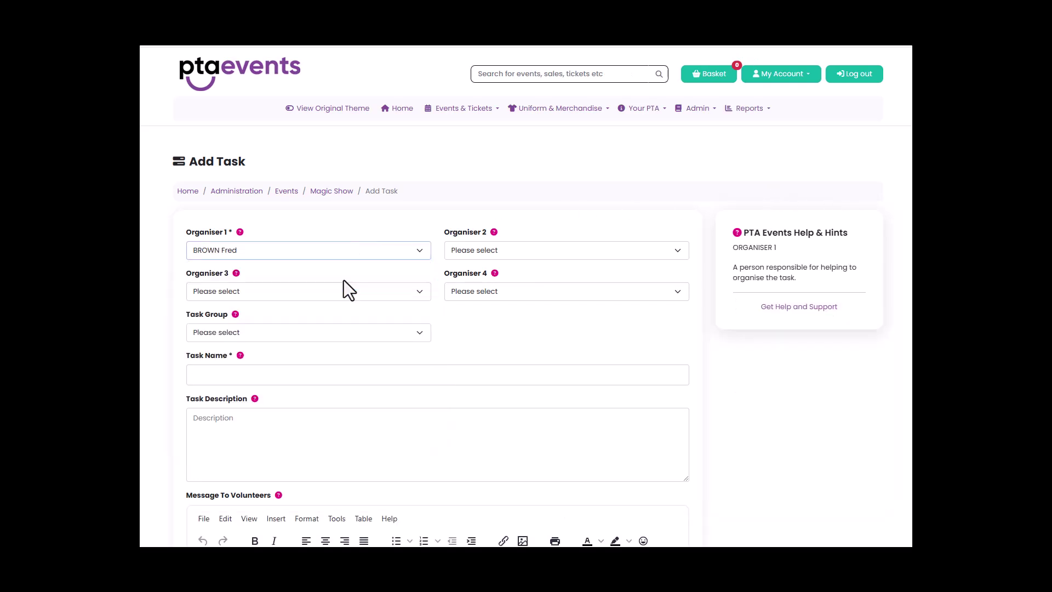
click(525, 252)
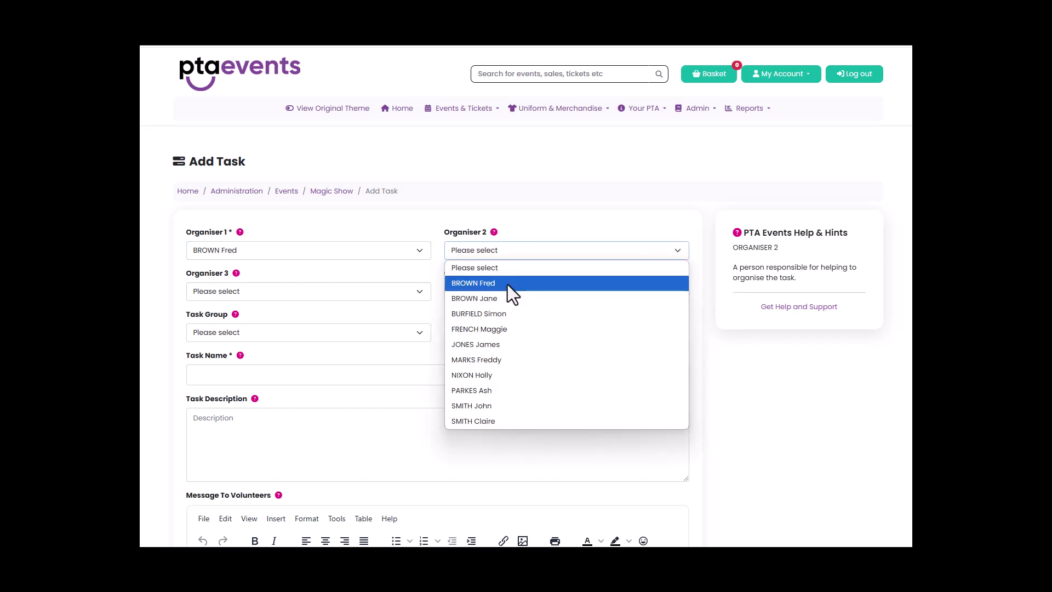
click(504, 298)
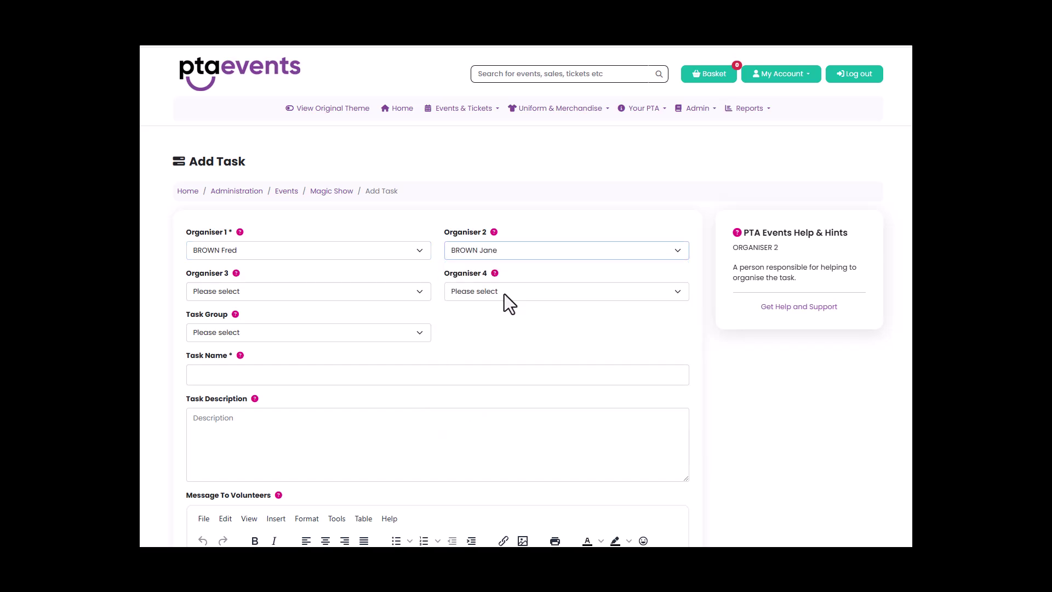
click(307, 336)
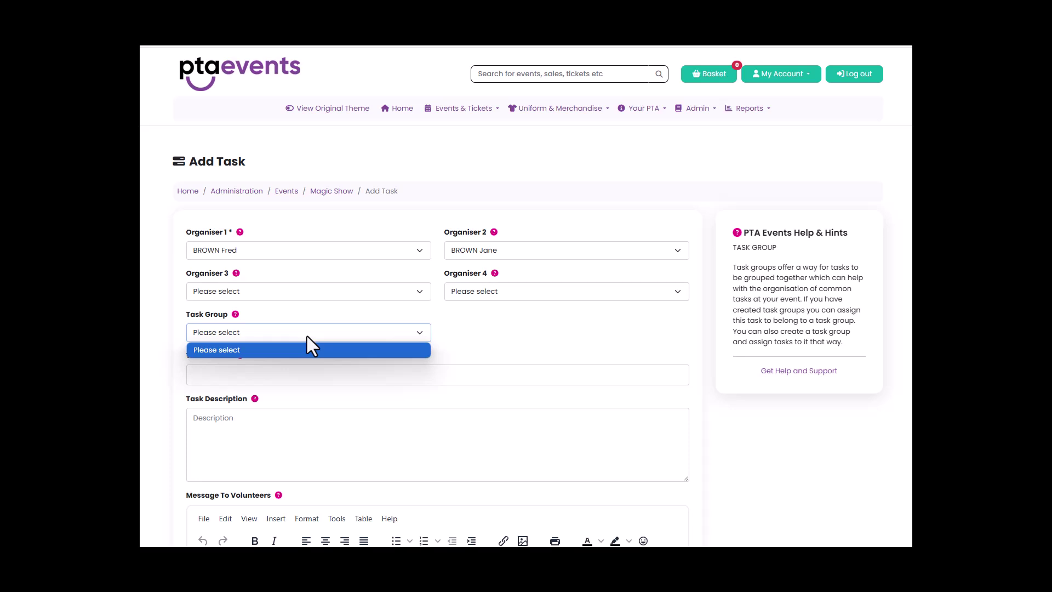
click(307, 336)
Name the task "Drinks stand 2- 3pm" and describe it as "We require 2 volunteers to collect tokens and hand out drinks.".
click(291, 369)
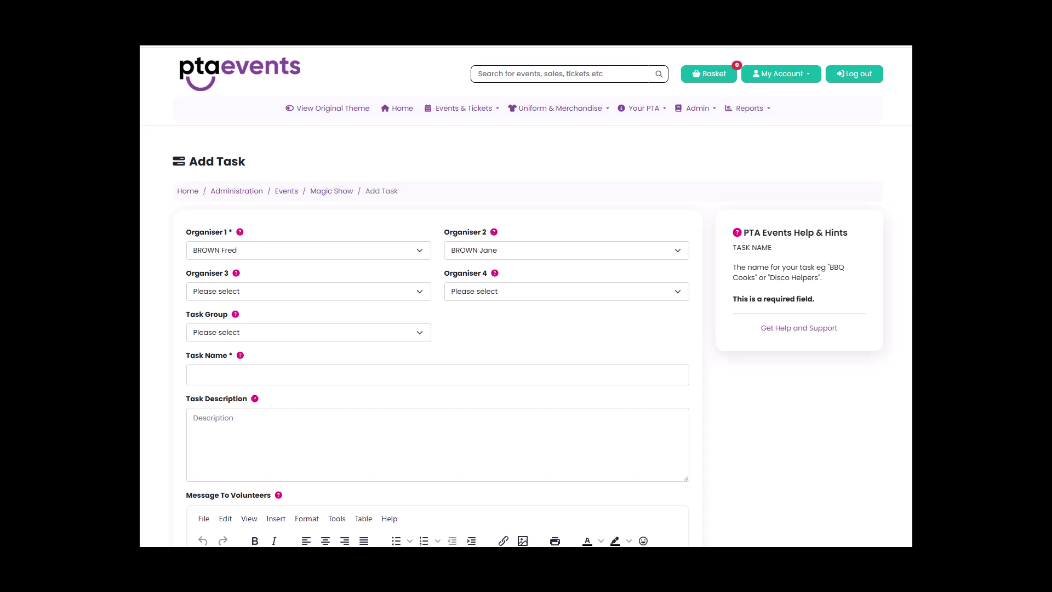
click(225, 376)
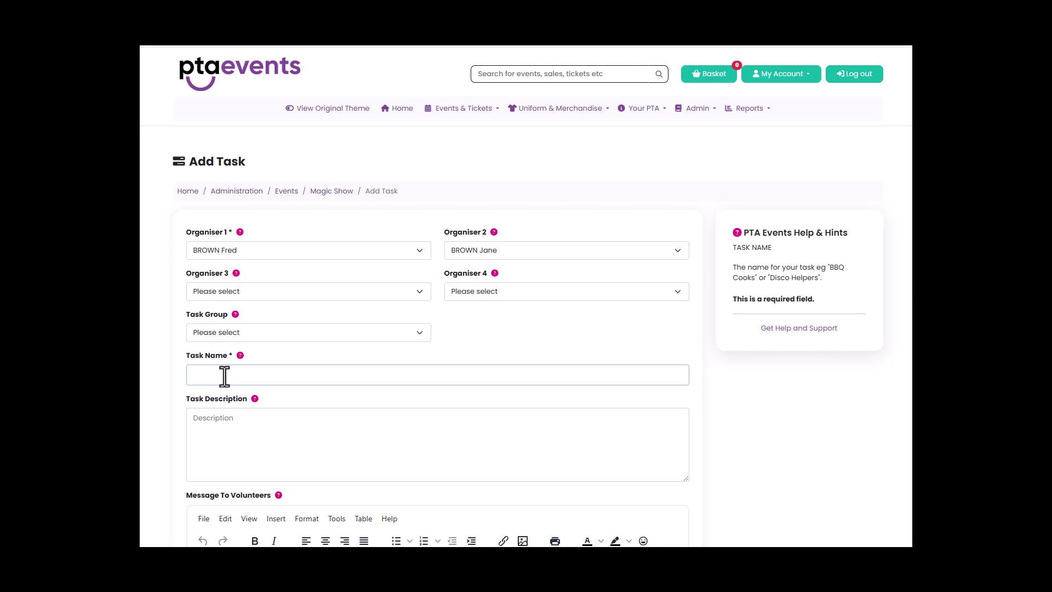
text(Drinks stand 2- 3pm)
key(alt+Tab)
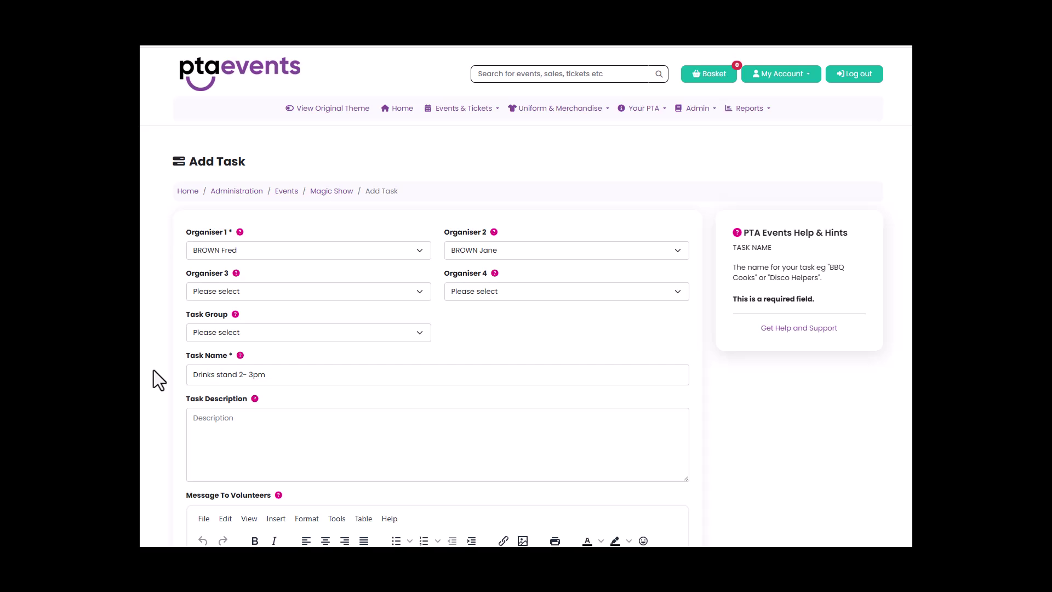
click(256, 421)
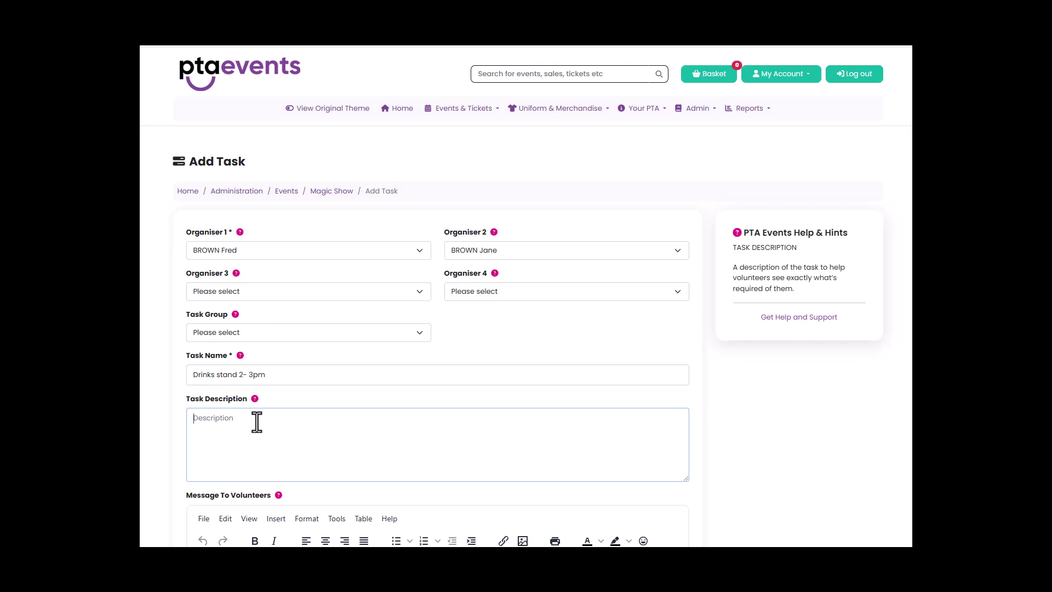
text(We require 2 volunteers to collect tokens and hand out drinks.)
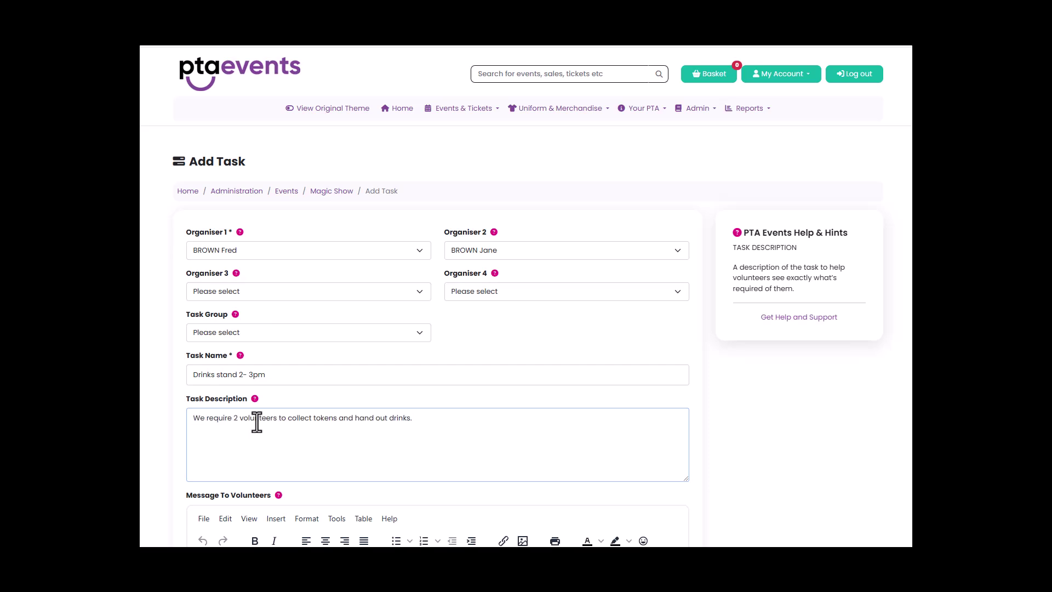
Add the closing line "Thank you for volunteering!" as a new paragraph in the message to volunteers.
scroll(256, 421, down, 4)
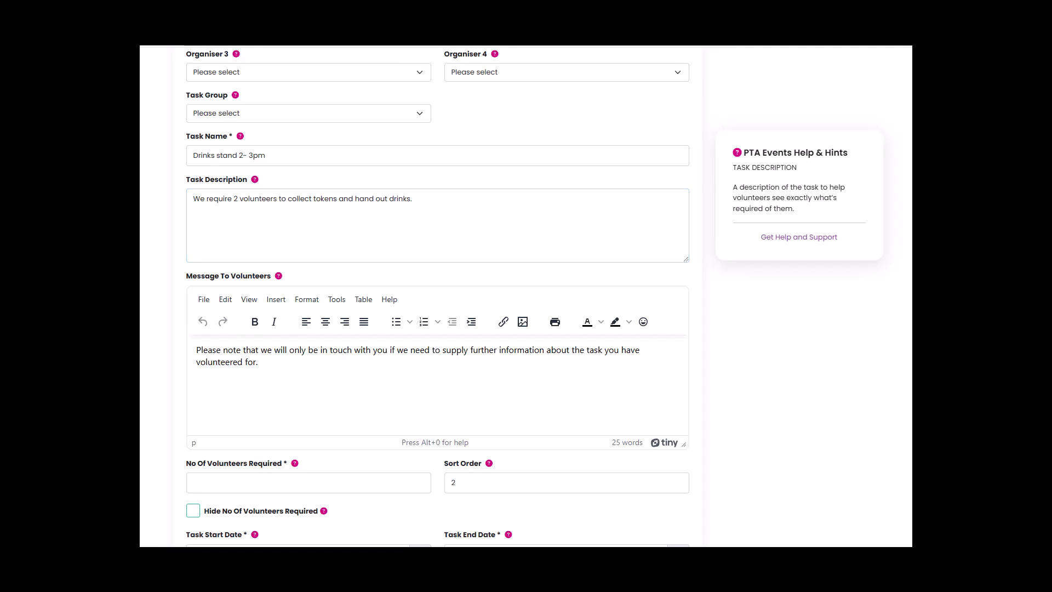
click(281, 362)
key(Return)
text(Thanks)
key(BackSpace)
text(you for)
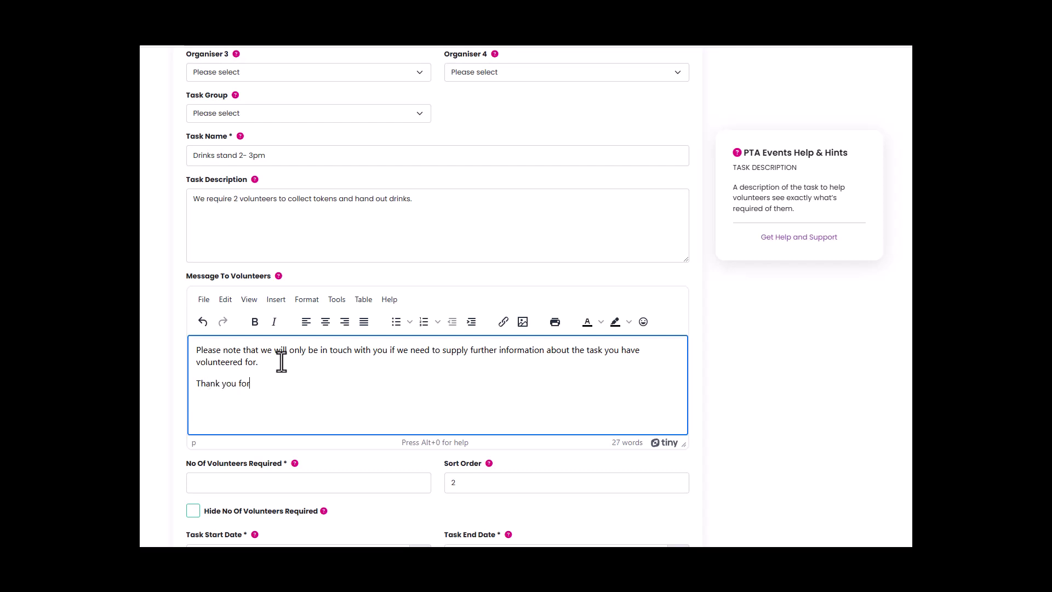
text( volunteering!)
Set the number of volunteers required to 2 and review the hide-number and sort order options.
scroll(406, 412, down, 1)
scroll(410, 422, down, 2)
click(329, 317)
text(2)
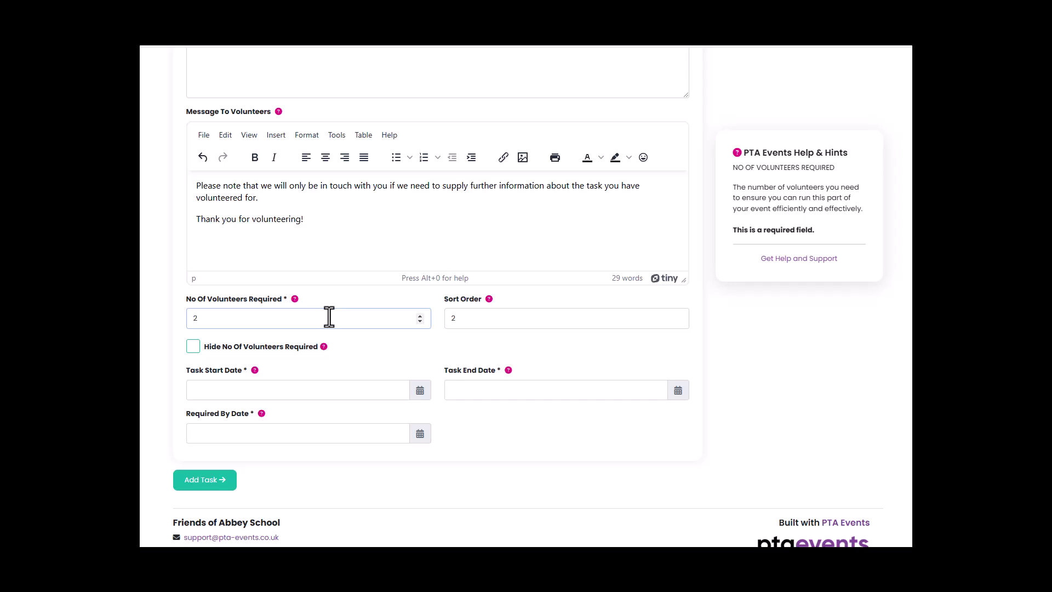
click(190, 348)
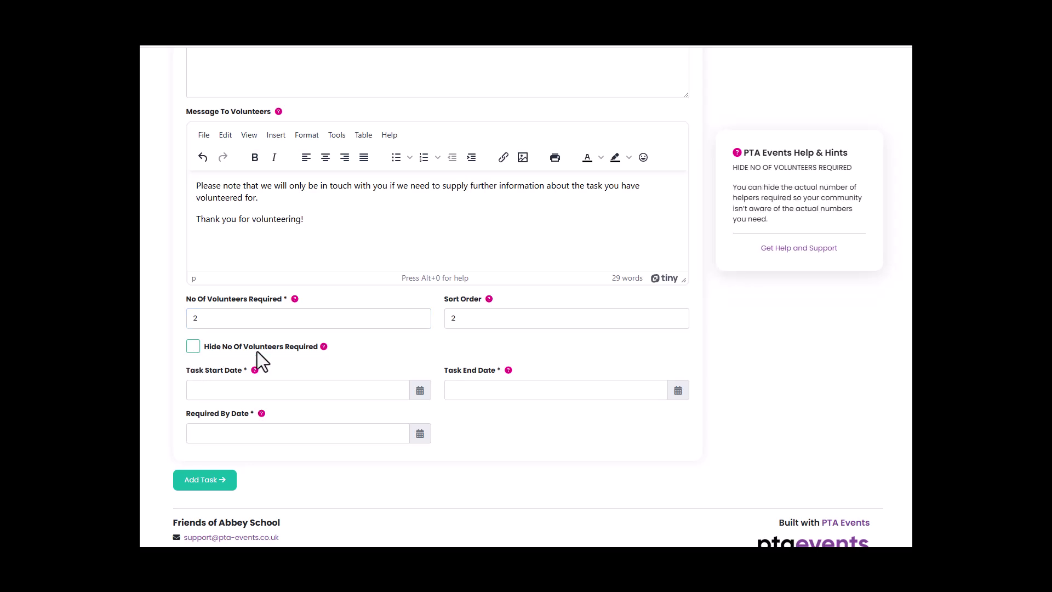
click(482, 318)
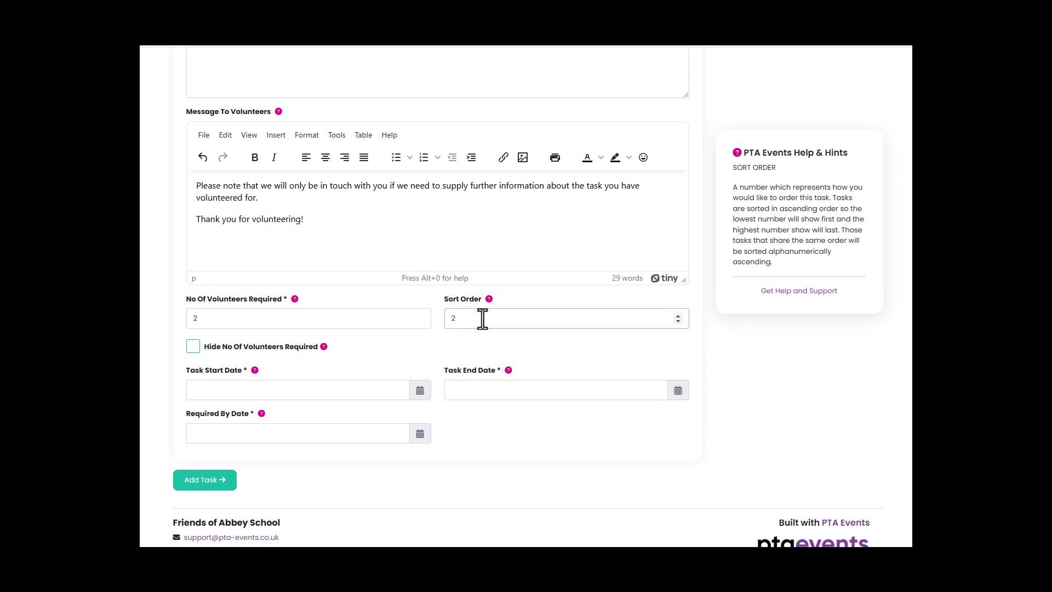
Set the task start to 21/01/2025 14:00 and the task end to 21/01/2025 15:00.
click(399, 390)
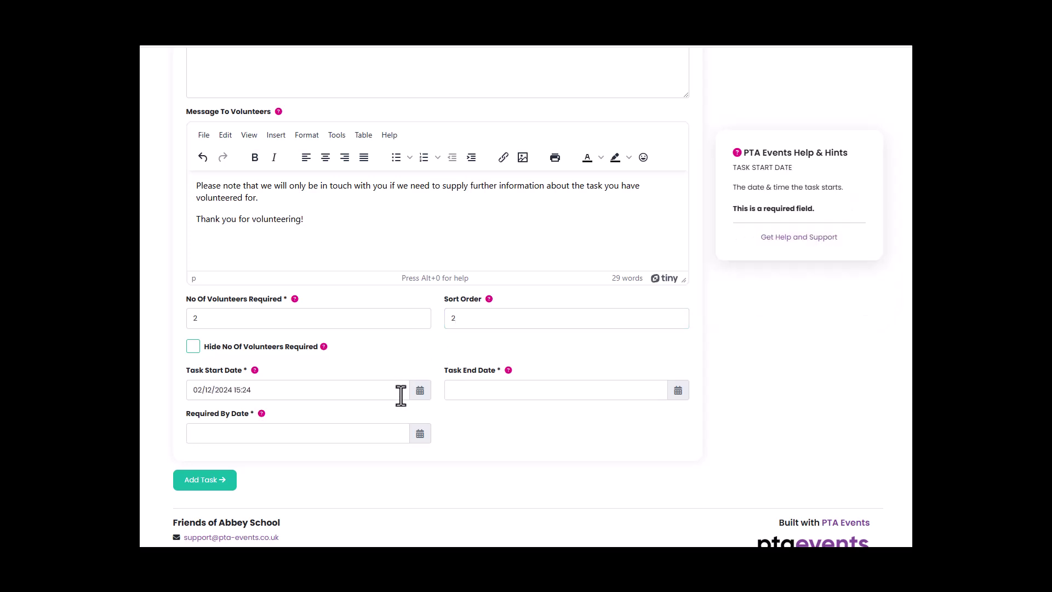
click(416, 392)
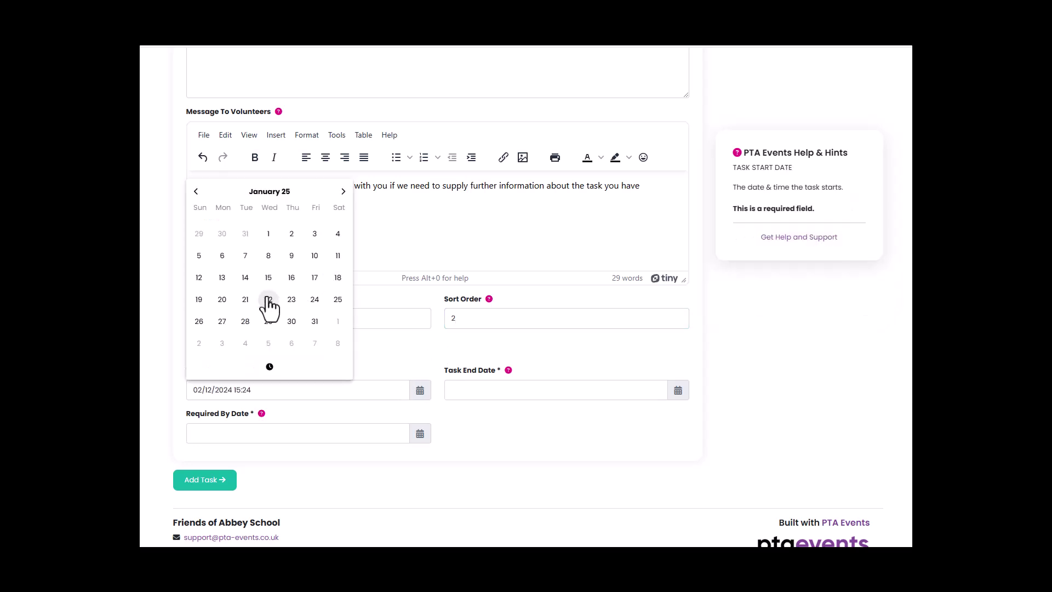
click(246, 301)
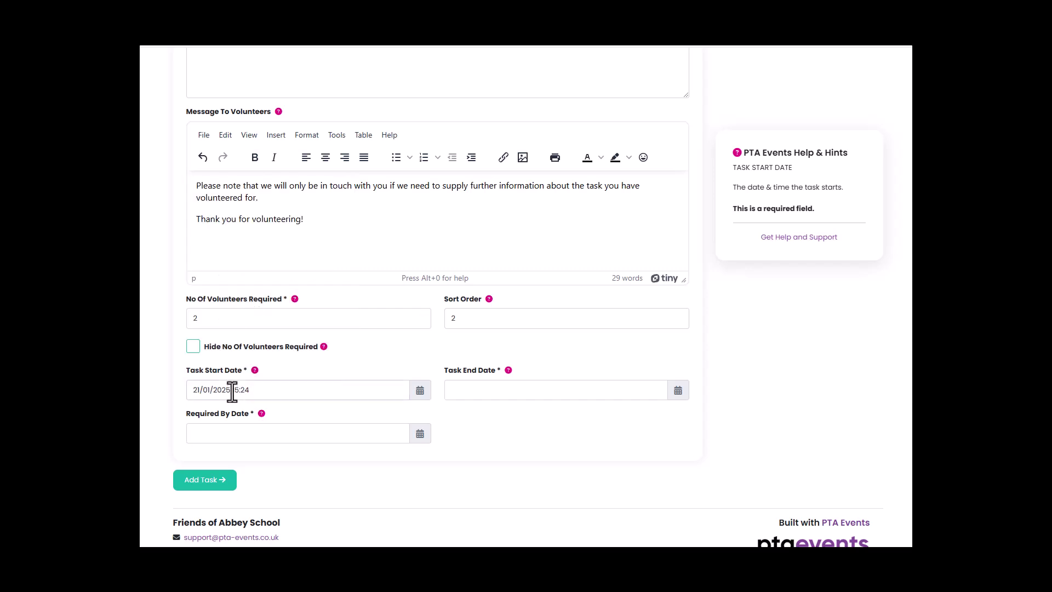
drag(234, 390, 260, 390)
text(14:00)
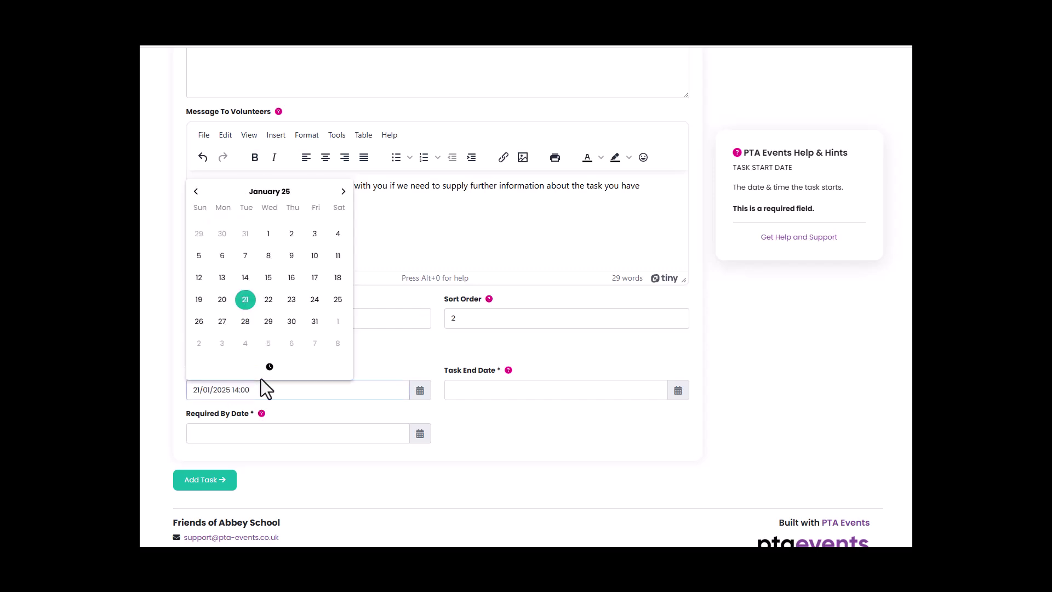
click(458, 390)
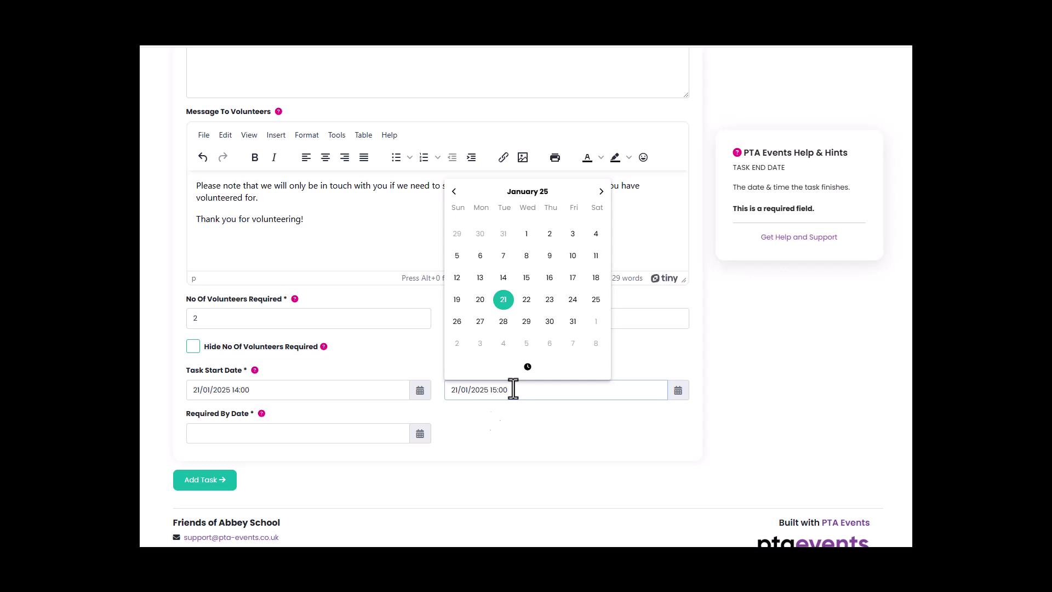
Set the required-by date to 14/01/2025 17:00 and submit the new task.
click(316, 436)
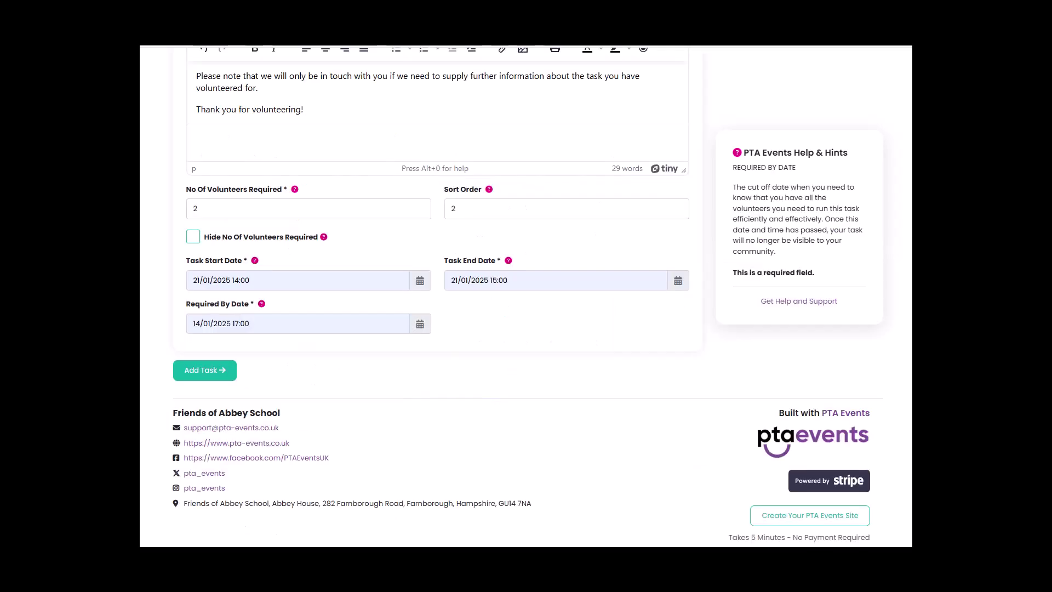
click(199, 373)
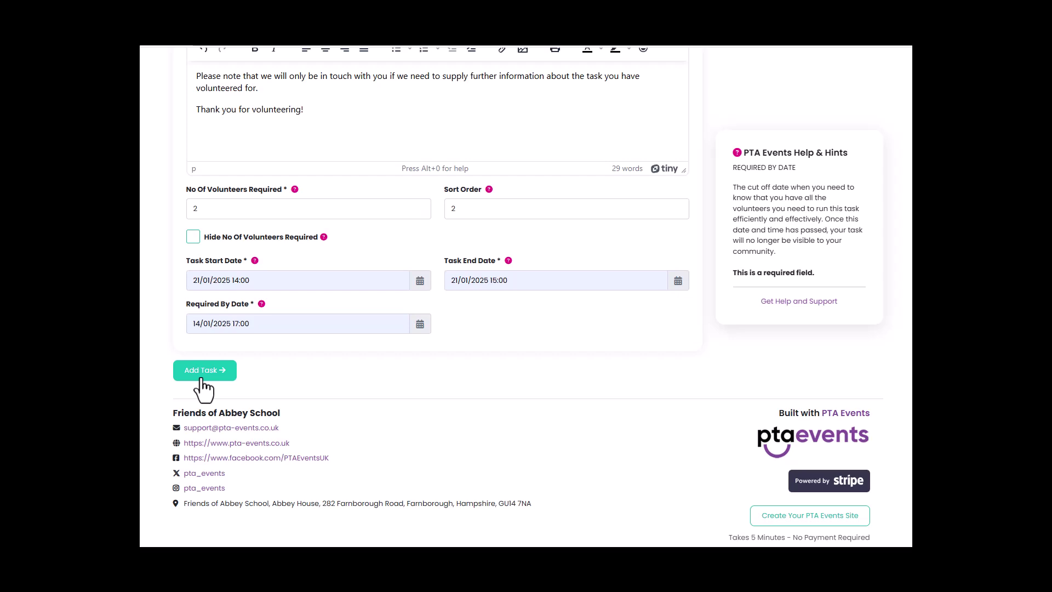
click(202, 377)
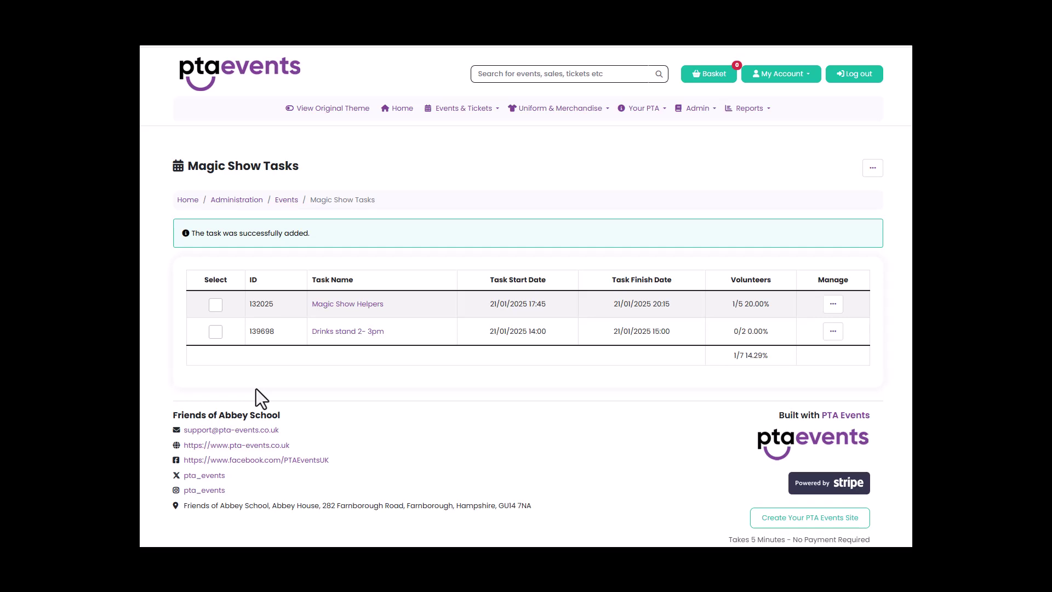
Go to the home page and view the drinks stand task among the Magic Show event's tasks.
click(398, 113)
scroll(482, 236, down, 2)
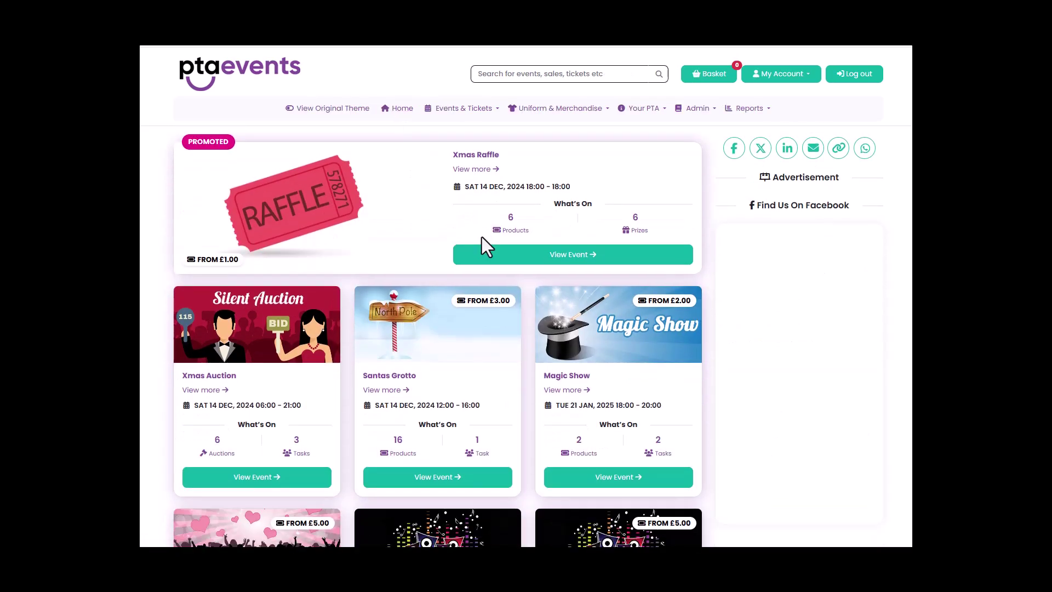
scroll(482, 236, down, 2)
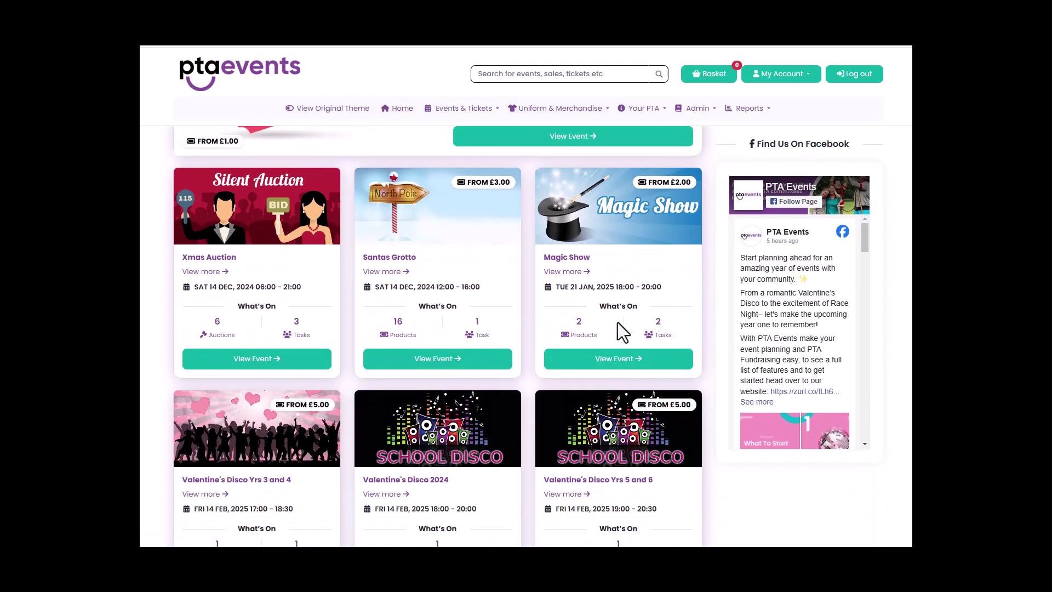
click(658, 331)
scroll(660, 336, down, 10)
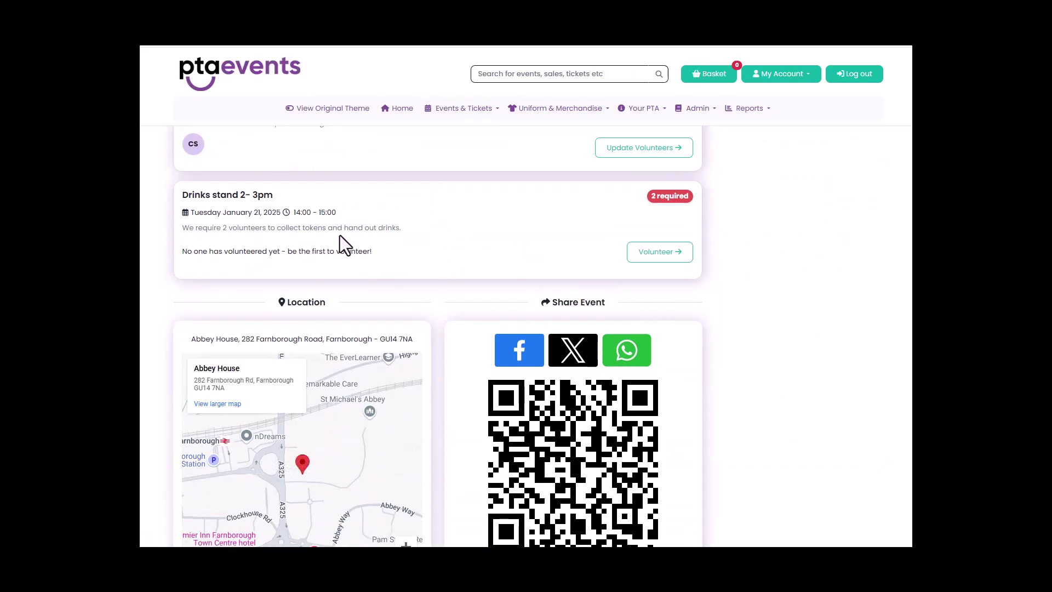
Open the PTA's Volunteers page and look at the tasks listed under the Magic Show event.
click(644, 109)
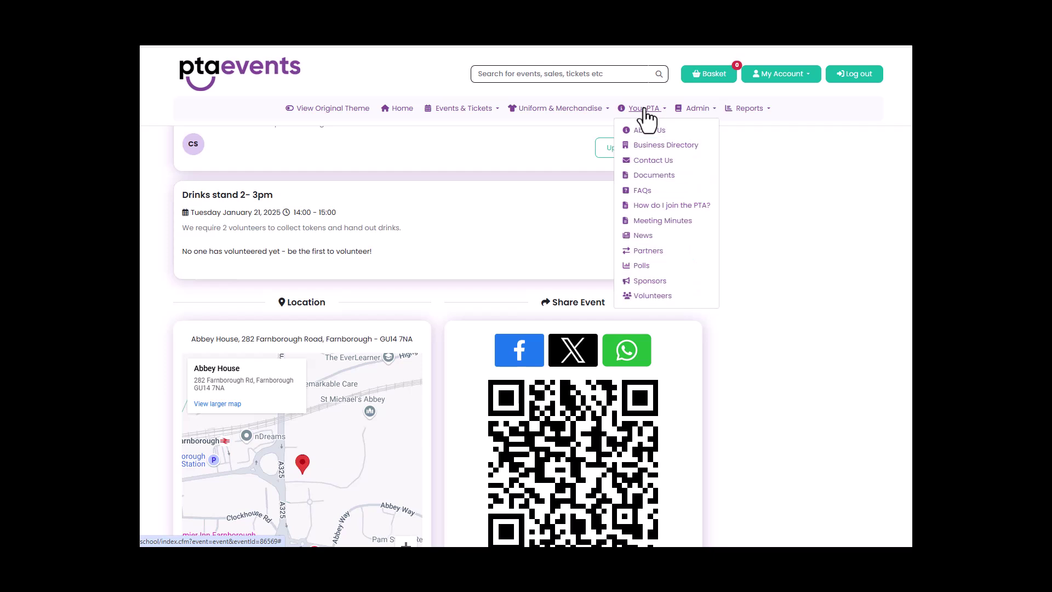
click(663, 296)
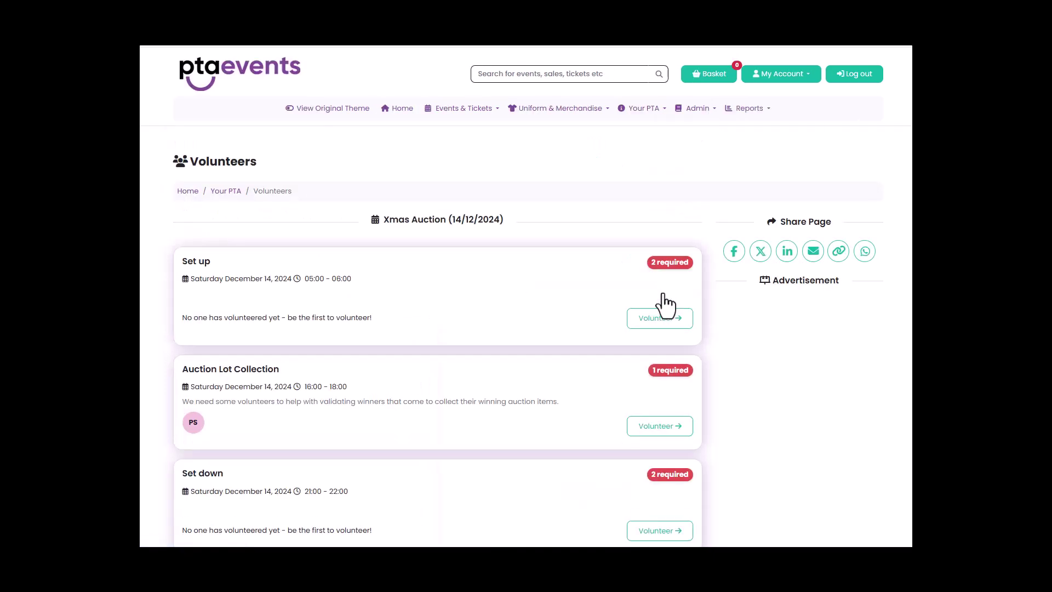
scroll(589, 382, down, 9)
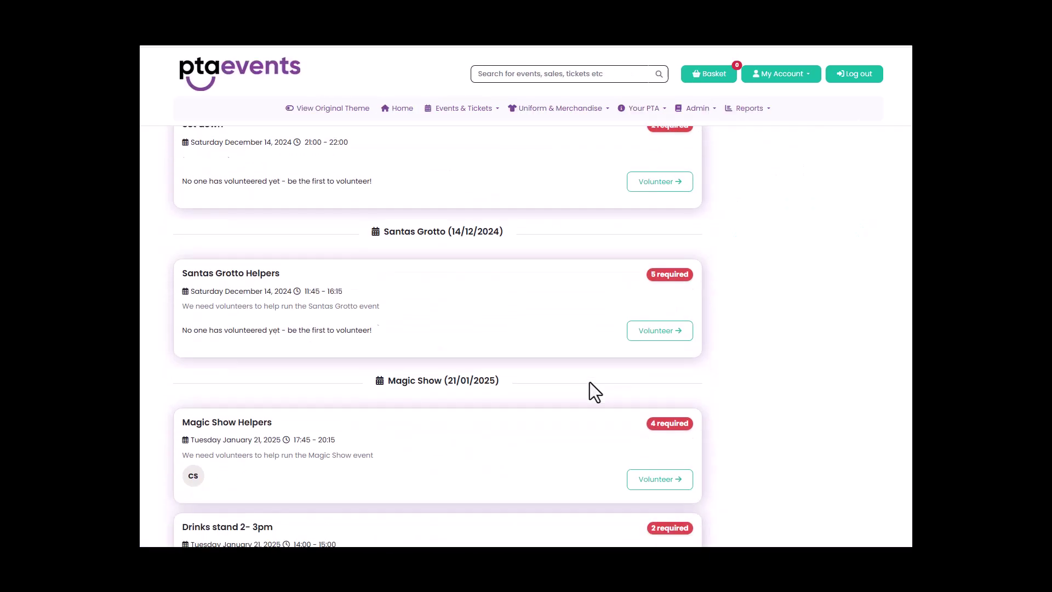
scroll(548, 373, down, 2)
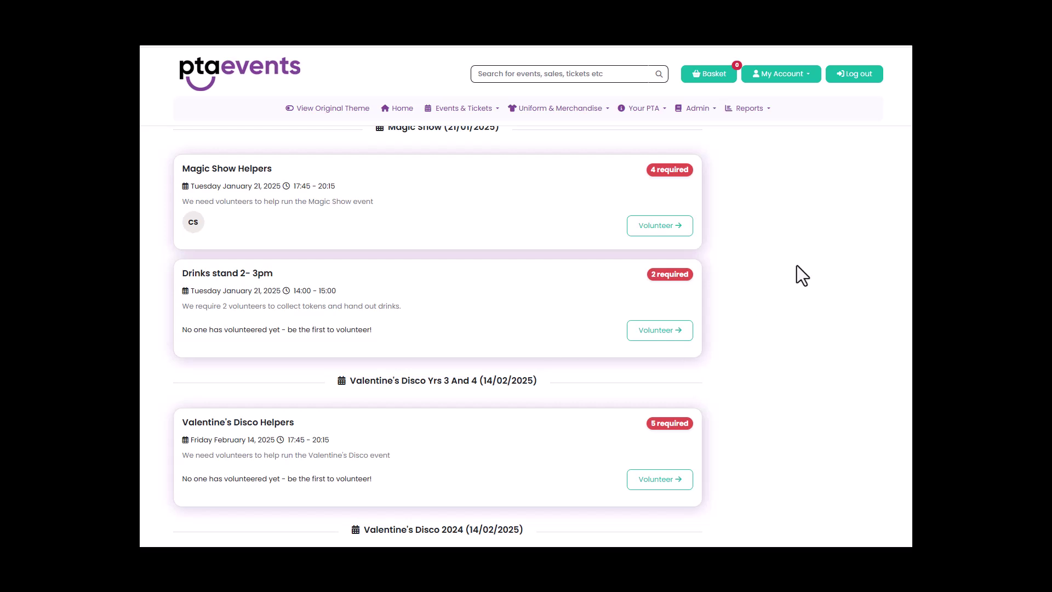
Open the account's own tasks page.
click(792, 78)
click(797, 221)
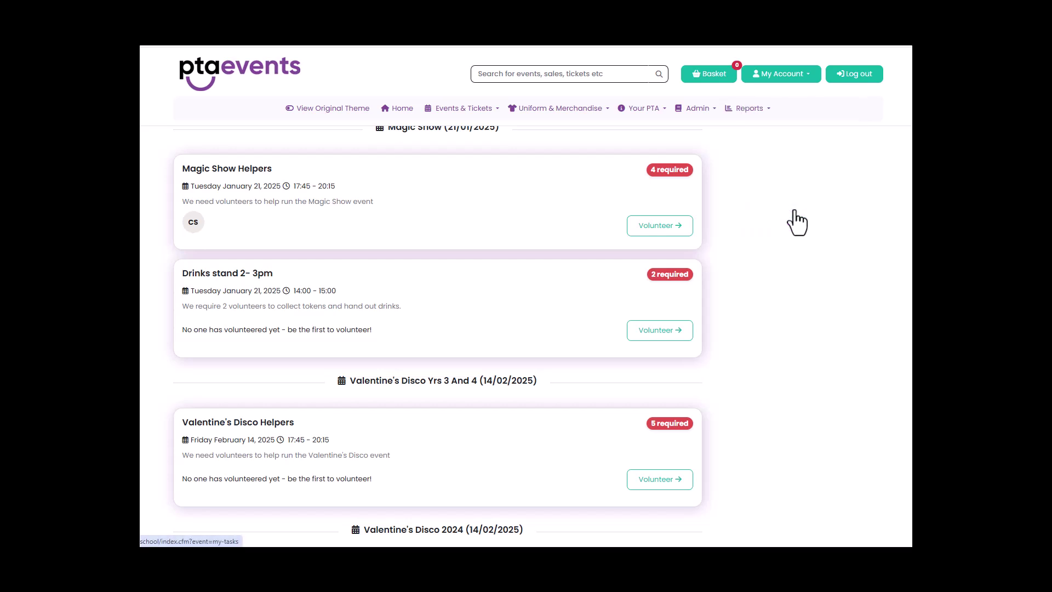